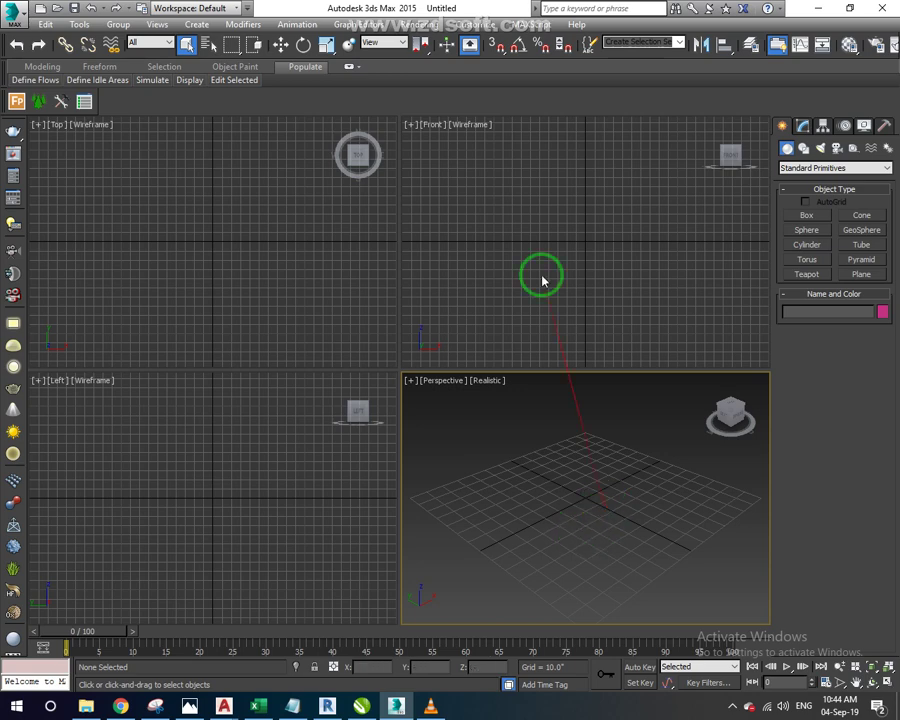
Activate each viewport in turn, finishing on Perspective, and open the Customize menu
{"action": "left_click", "coordinate": [482, 532]}
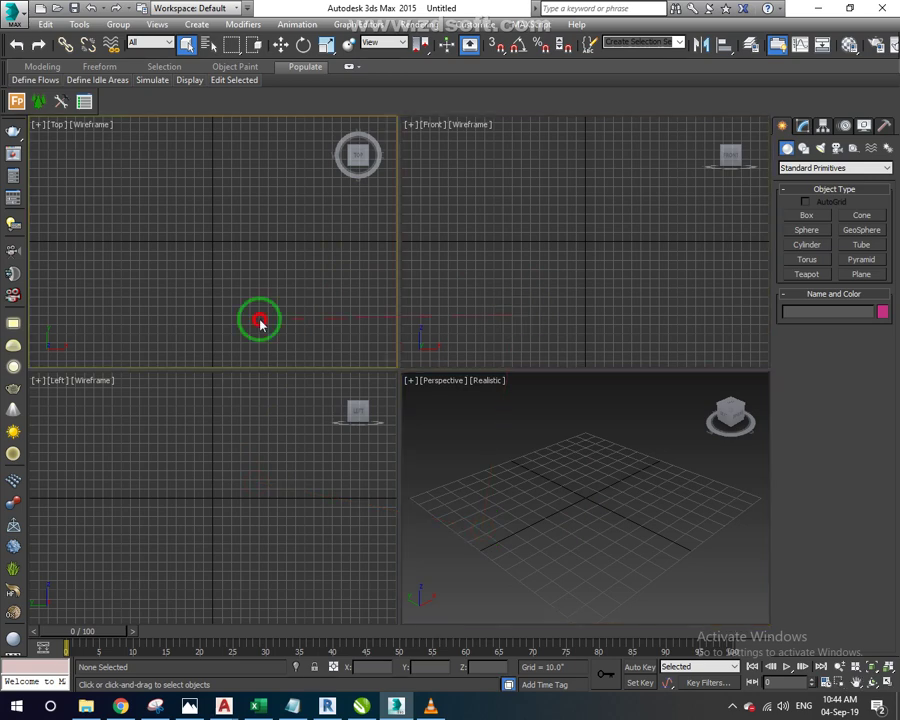
{"action": "left_click", "coordinate": [504, 262]}
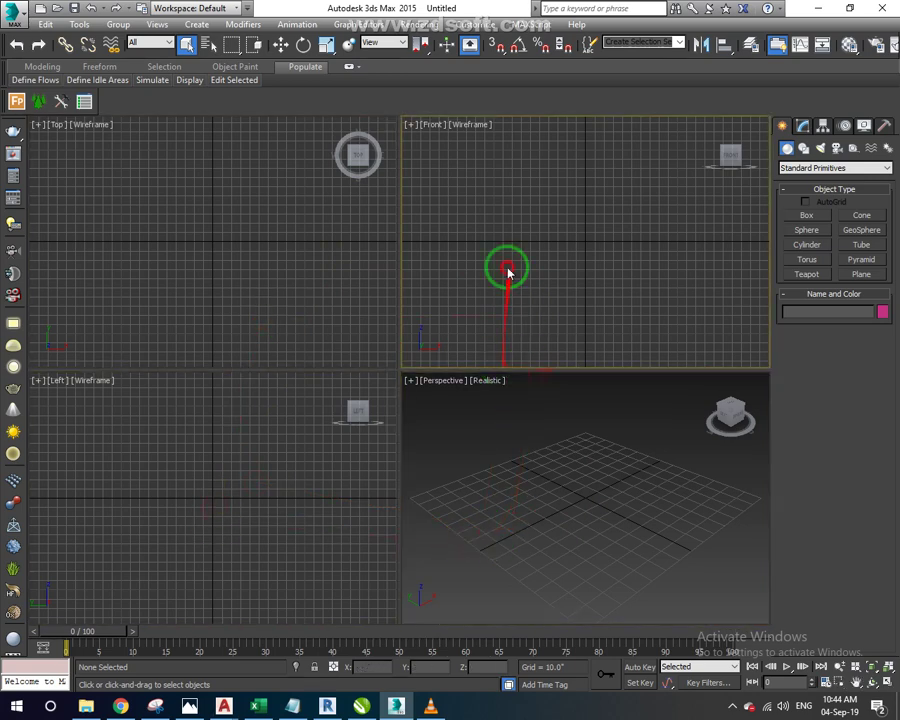
{"action": "left_click", "coordinate": [288, 296]}
{"action": "left_click", "coordinate": [272, 430]}
{"action": "left_click", "coordinate": [490, 478]}
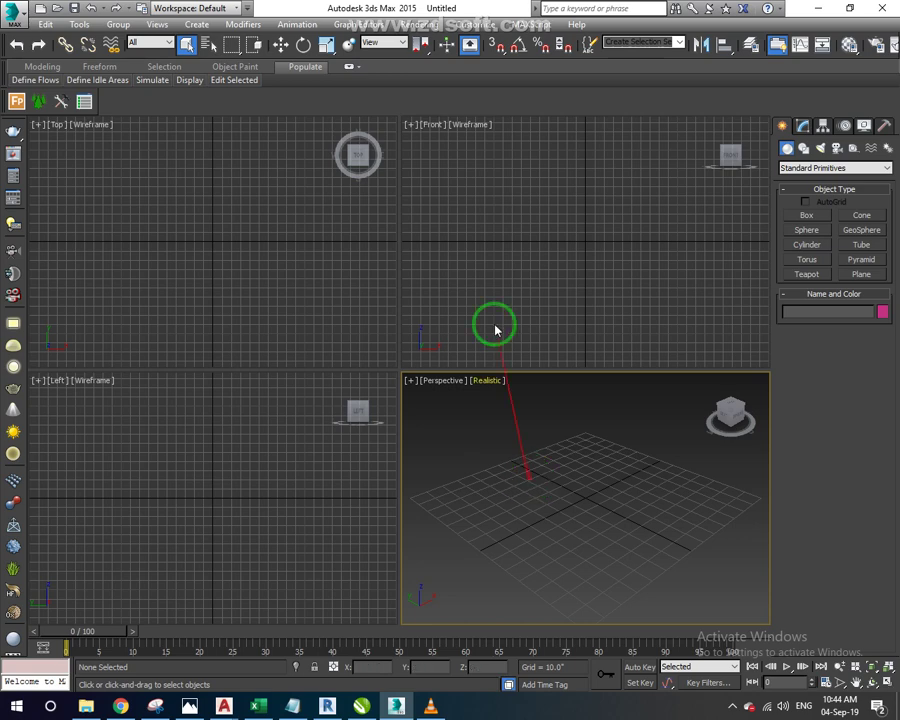
{"action": "left_click", "coordinate": [528, 354]}
{"action": "left_click", "coordinate": [331, 336]}
{"action": "left_click", "coordinate": [491, 498]}
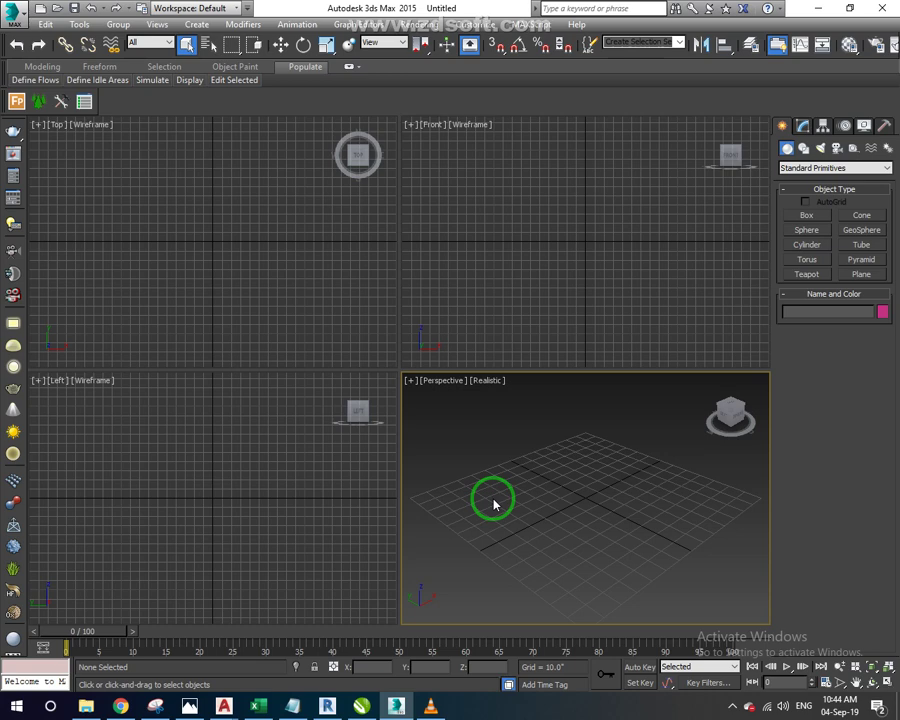
{"action": "left_click", "coordinate": [494, 24]}
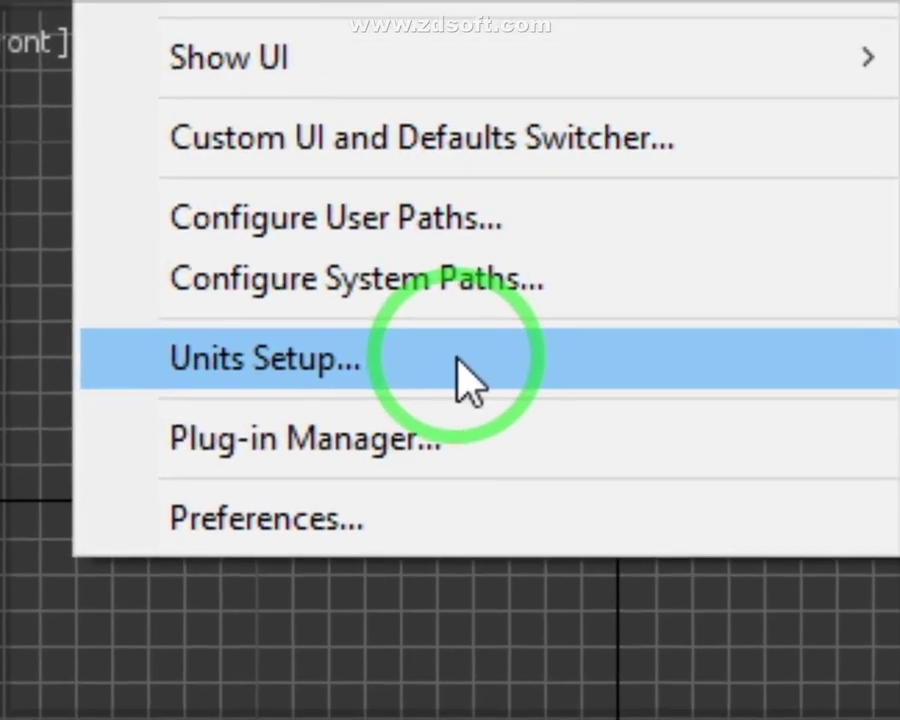
In Units Setup, choose US Standard Feet w/Fractional Inches at 1/8, with Feet as the default unit
{"action": "left_click", "coordinate": [457, 359]}
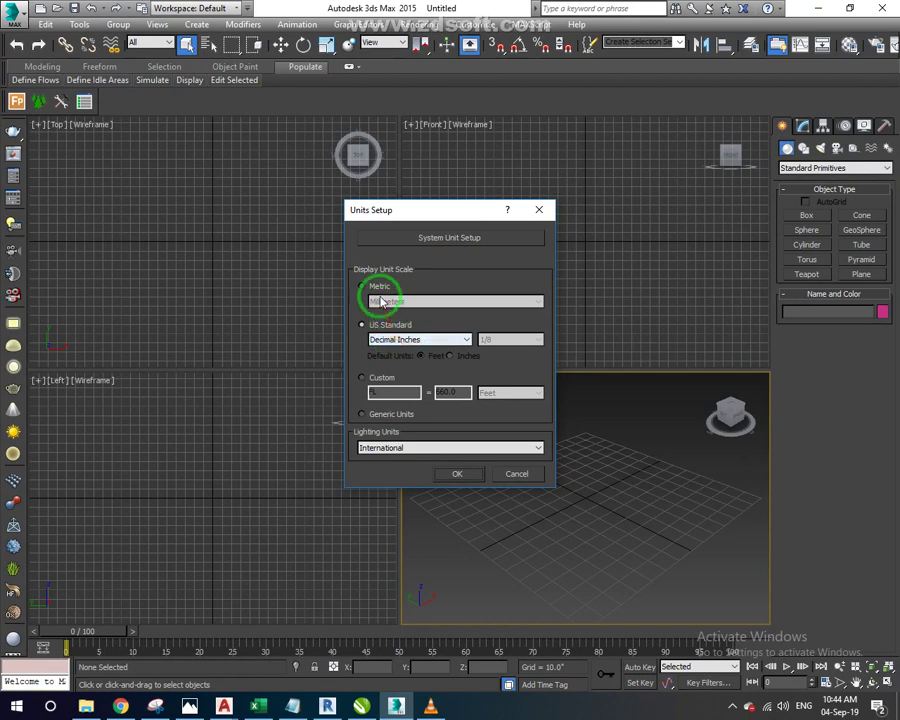
{"action": "left_click", "coordinate": [364, 287]}
{"action": "left_click", "coordinate": [401, 302]}
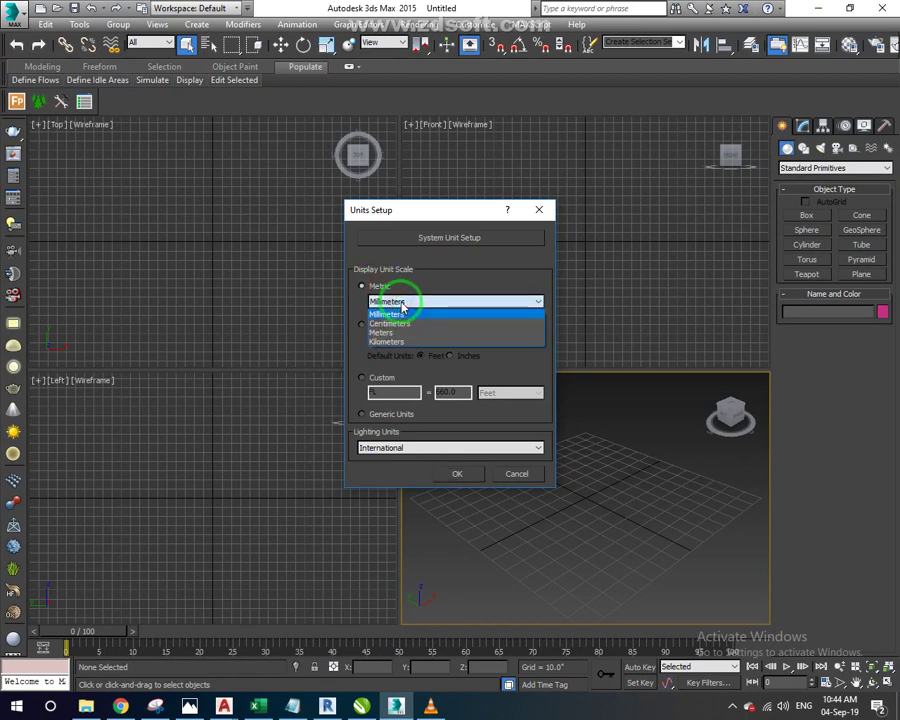
{"action": "left_click", "coordinate": [386, 313]}
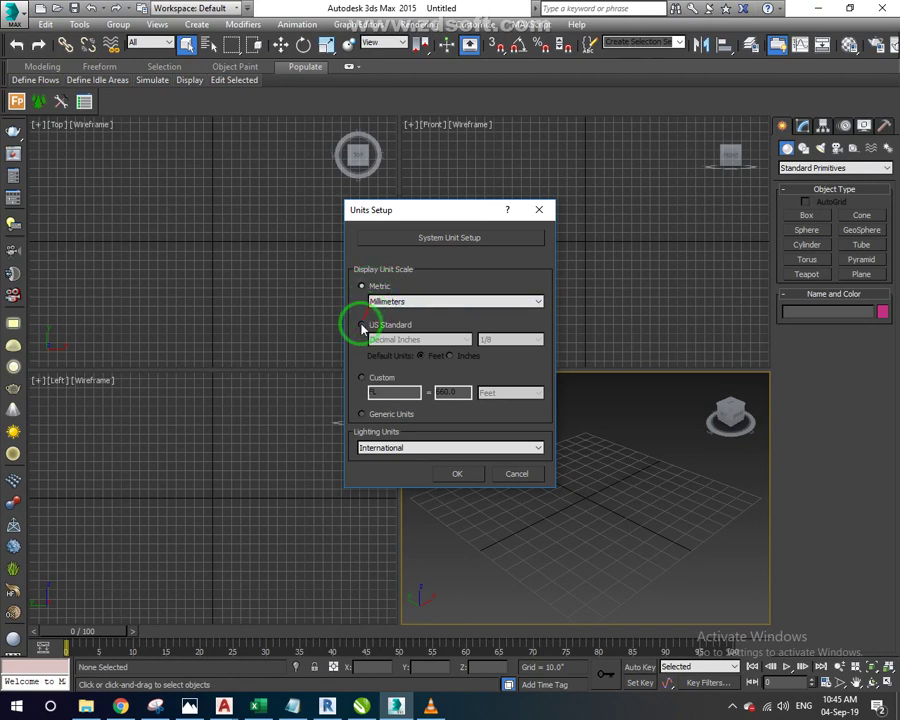
{"action": "left_click", "coordinate": [382, 331]}
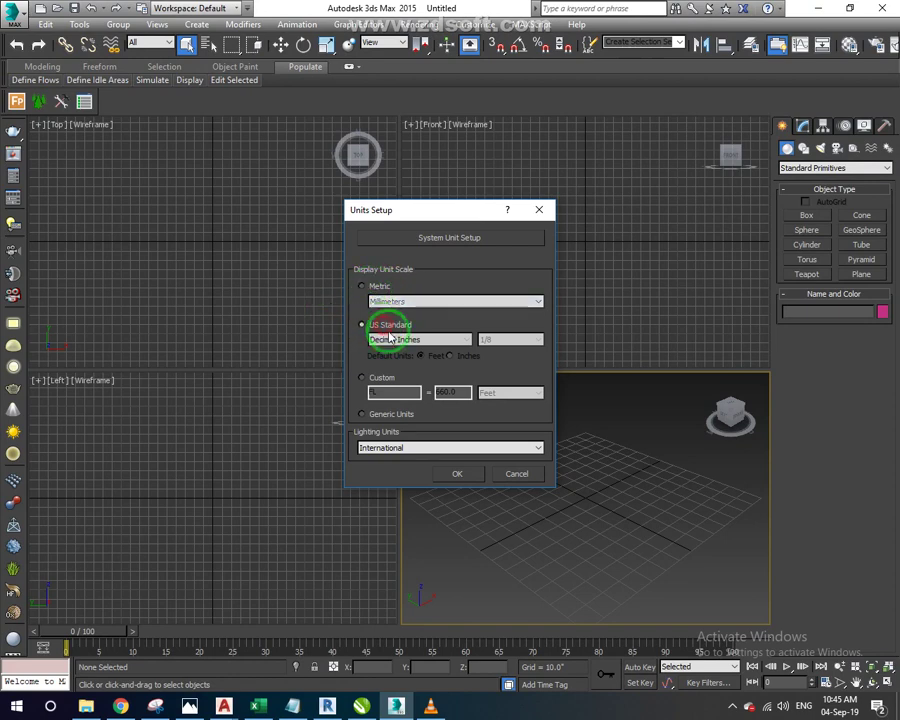
{"action": "left_click", "coordinate": [416, 340]}
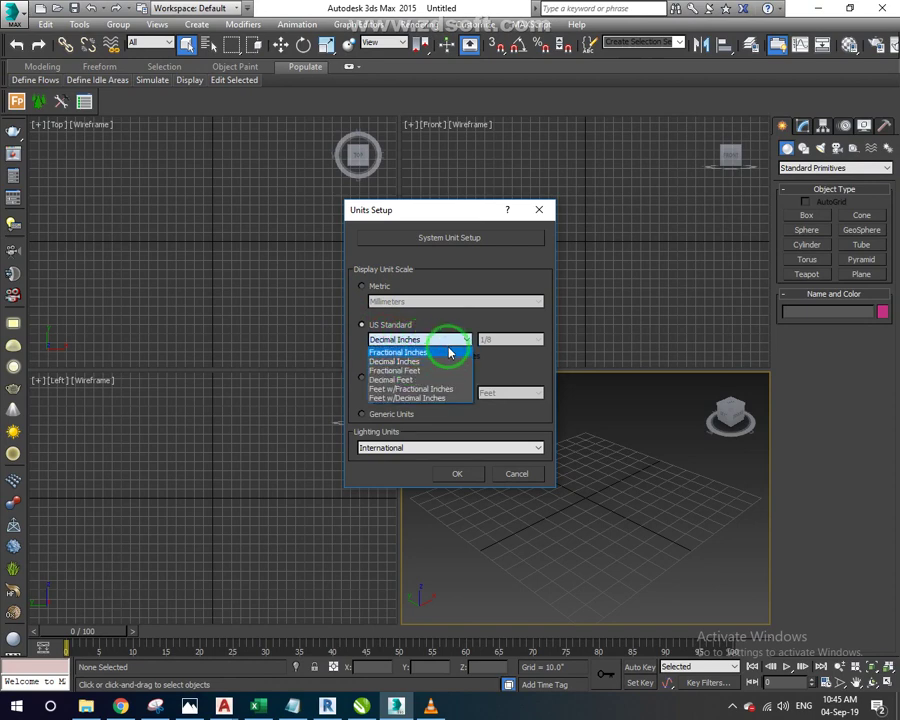
{"action": "left_click", "coordinate": [428, 390]}
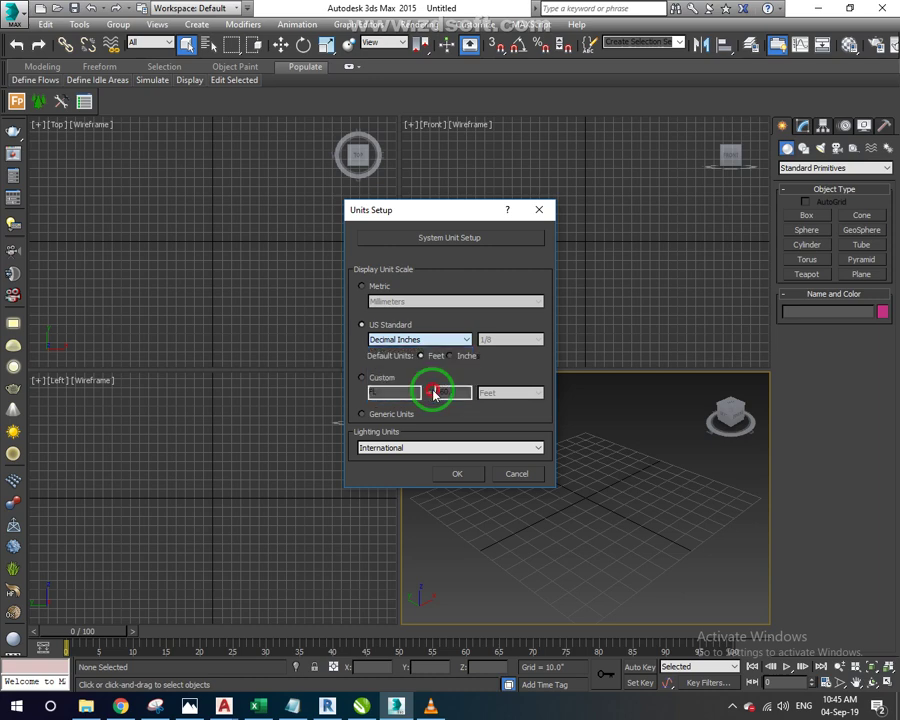
{"action": "left_click", "coordinate": [522, 343]}
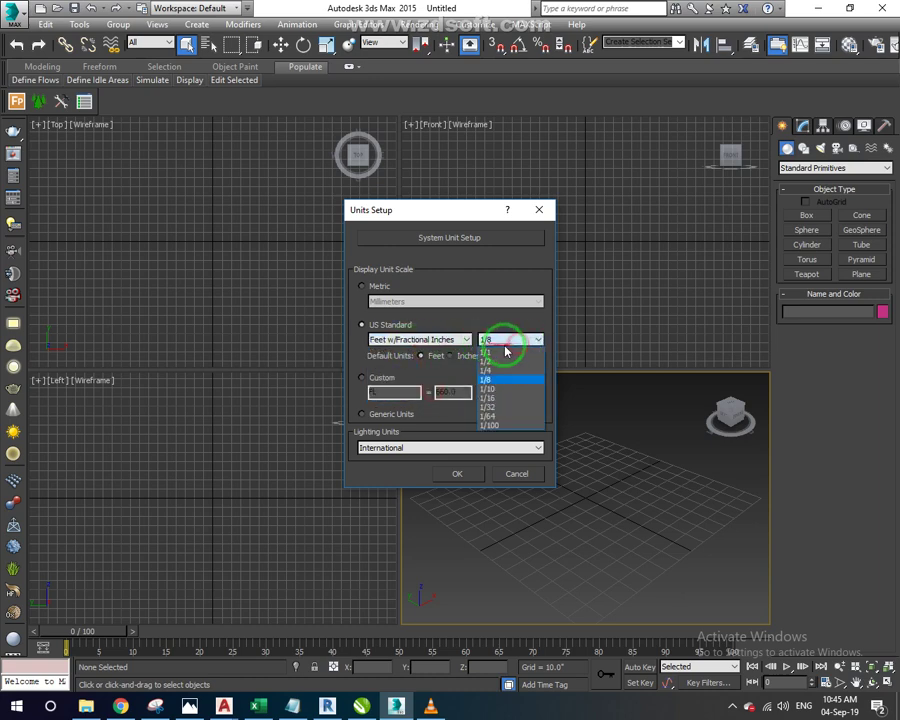
{"action": "left_click", "coordinate": [512, 340]}
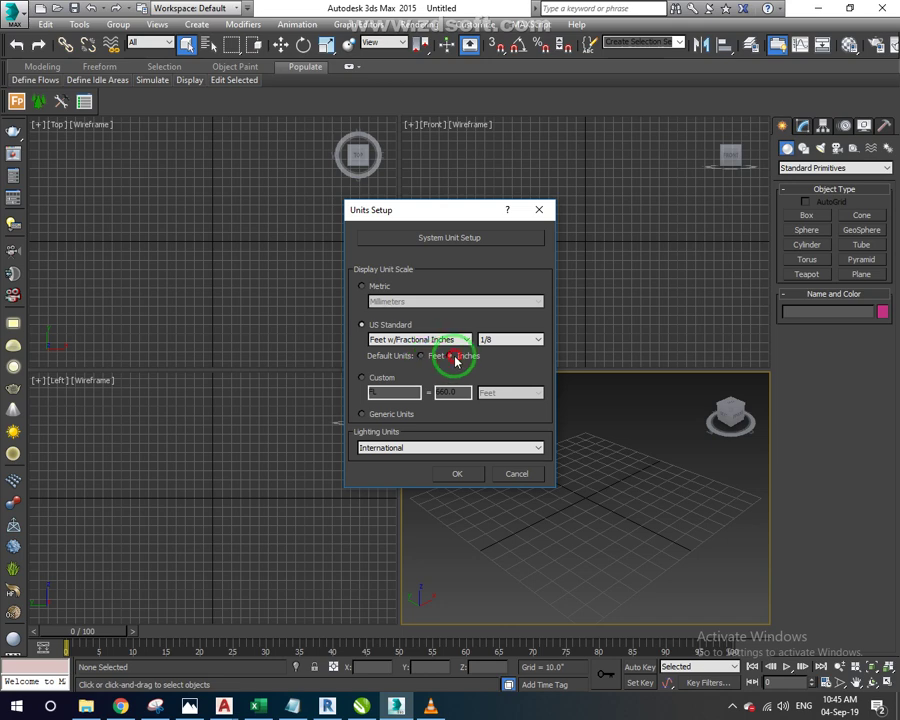
{"action": "left_click", "coordinate": [453, 362]}
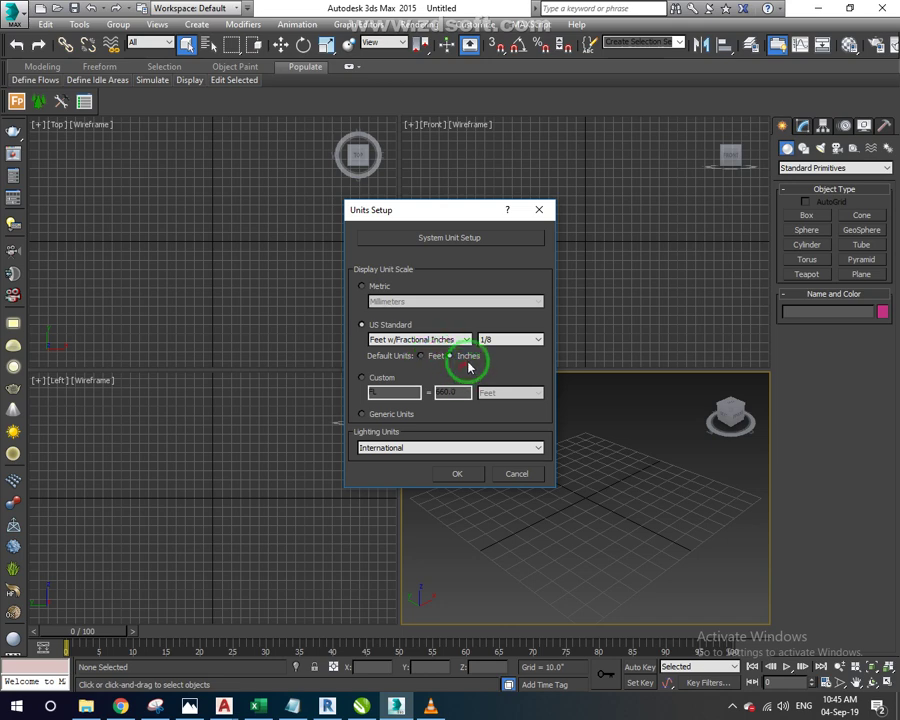
{"action": "left_click", "coordinate": [424, 358]}
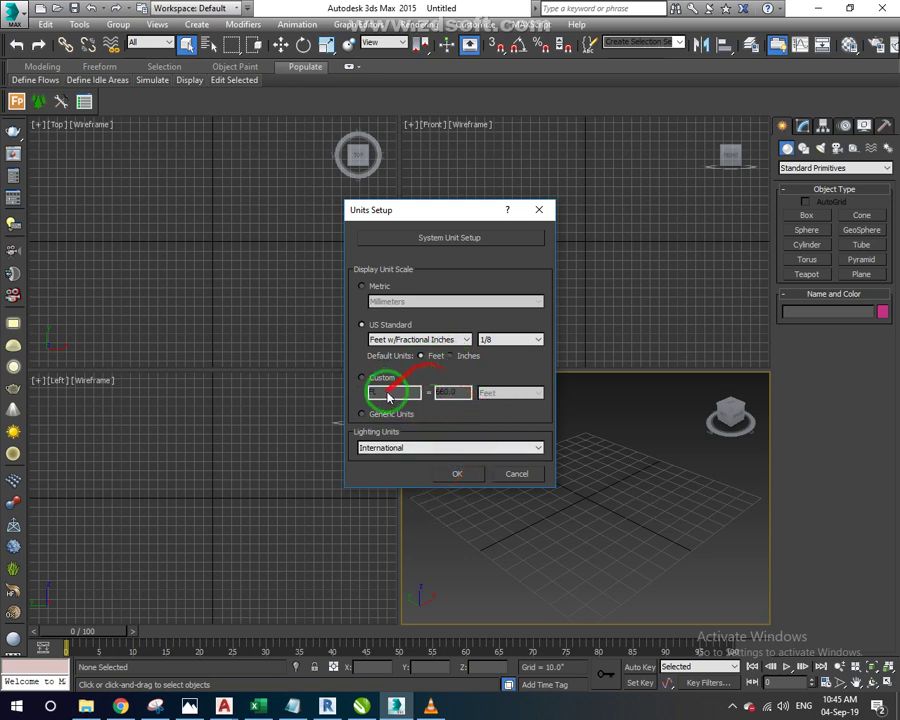
{"action": "left_click", "coordinate": [460, 475]}
Make the Perspective viewport active and maximize it to fill the workspace
{"action": "left_click", "coordinate": [461, 476]}
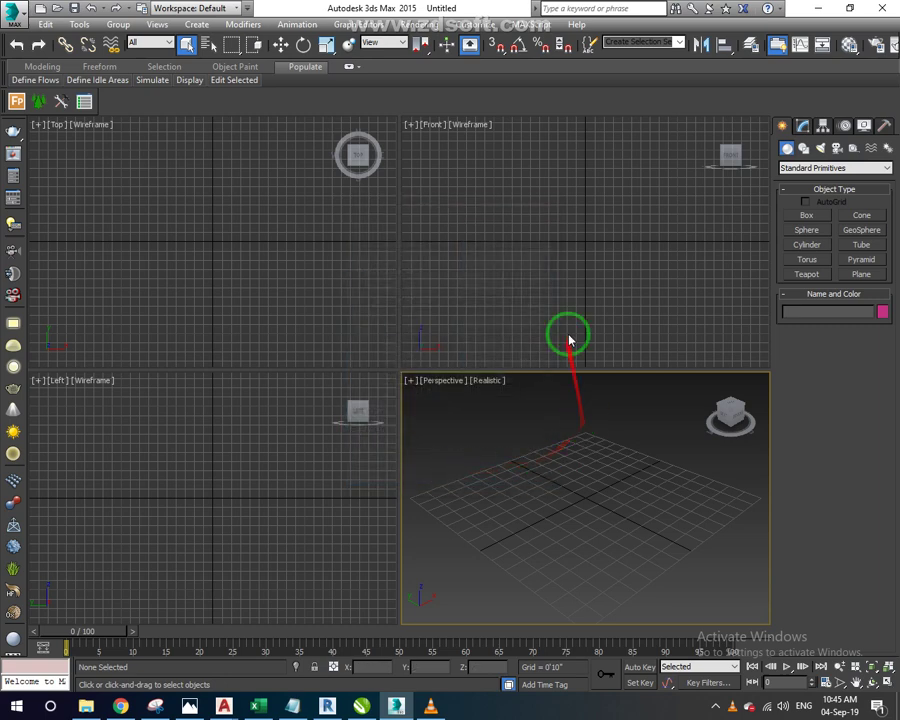
{"action": "left_click", "coordinate": [658, 494]}
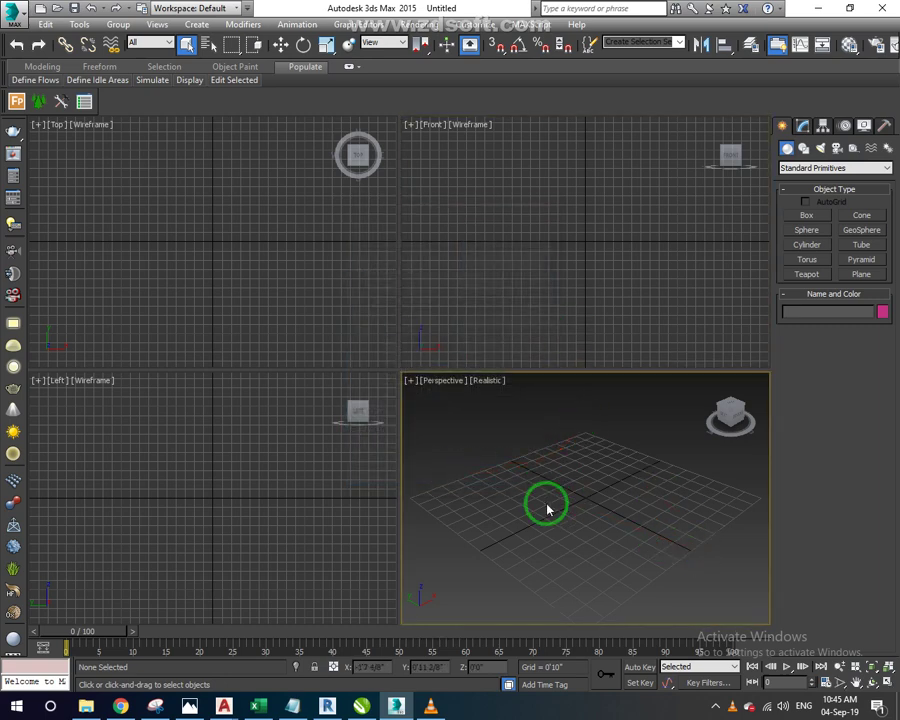
{"action": "left_click_drag", "start_coordinate": [398, 460], "coordinate": [391, 398]}
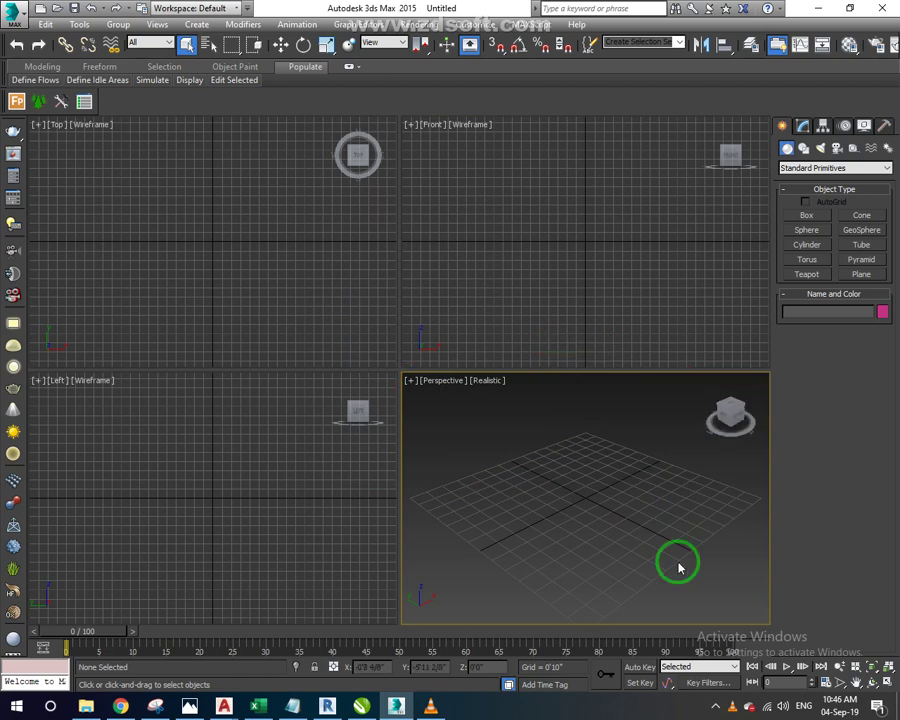
{"action": "left_click_drag", "start_coordinate": [484, 430], "coordinate": [604, 434]}
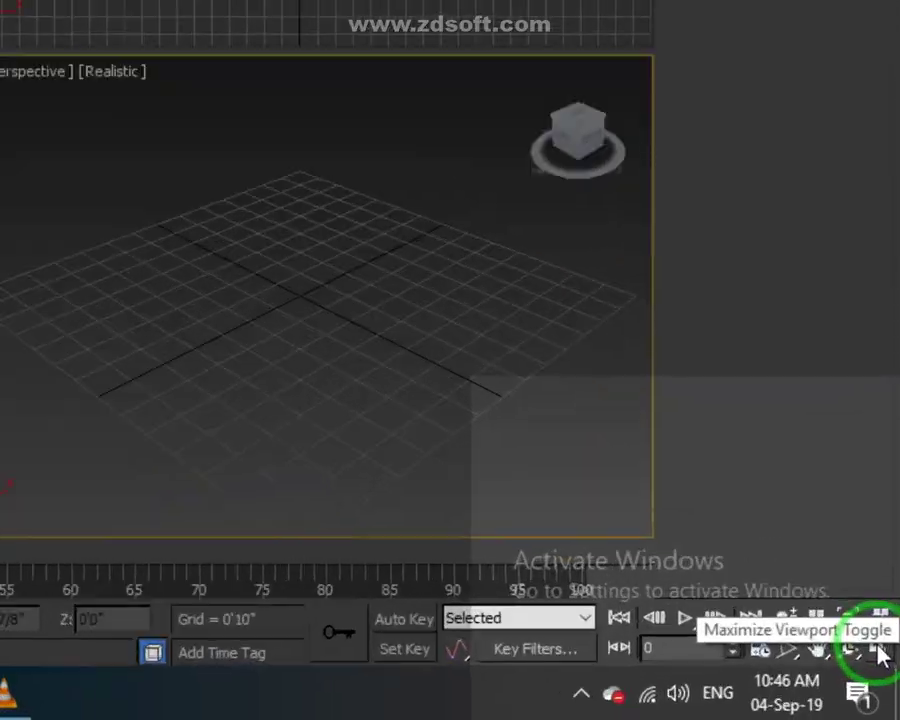
{"action": "left_click", "coordinate": [879, 648]}
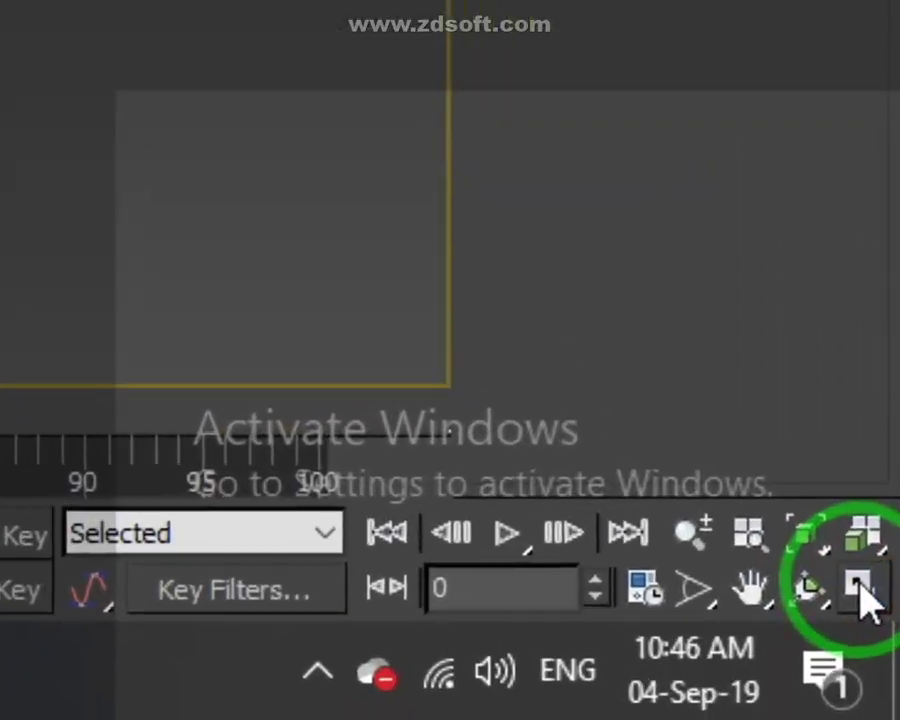
Draw a box on the grid near the centre of the Perspective view
{"action": "left_click", "coordinate": [807, 213]}
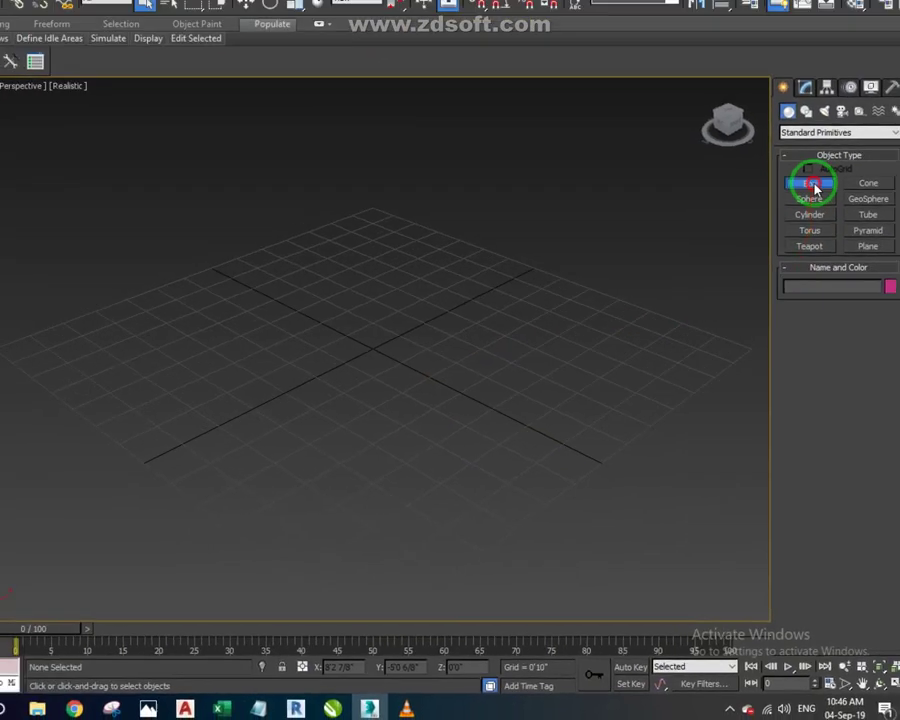
{"action": "left_click_drag", "start_coordinate": [288, 317], "coordinate": [294, 500]}
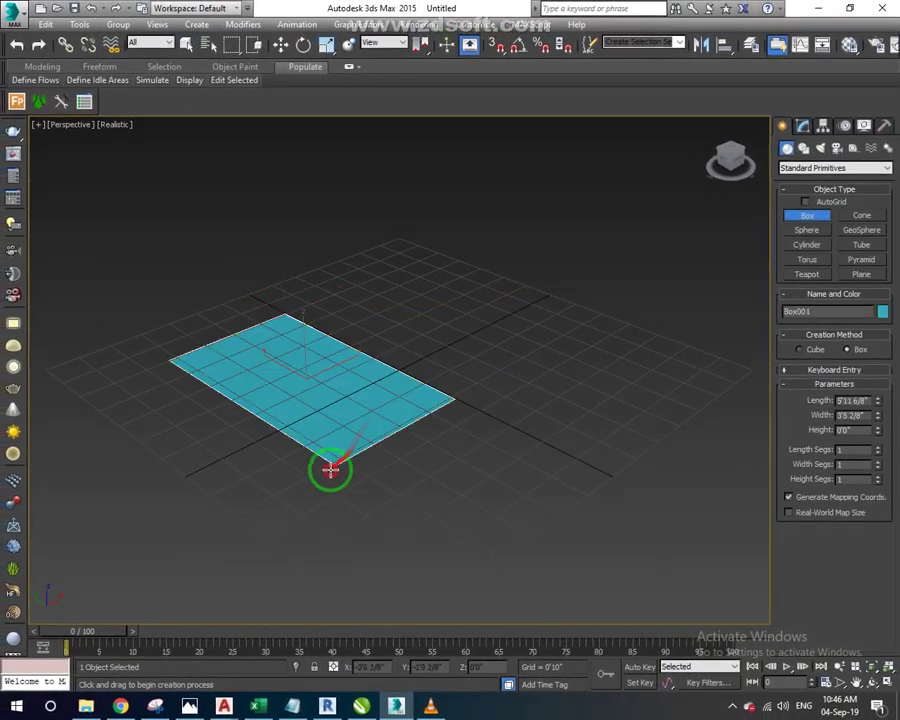
{"action": "left_click", "coordinate": [305, 347]}
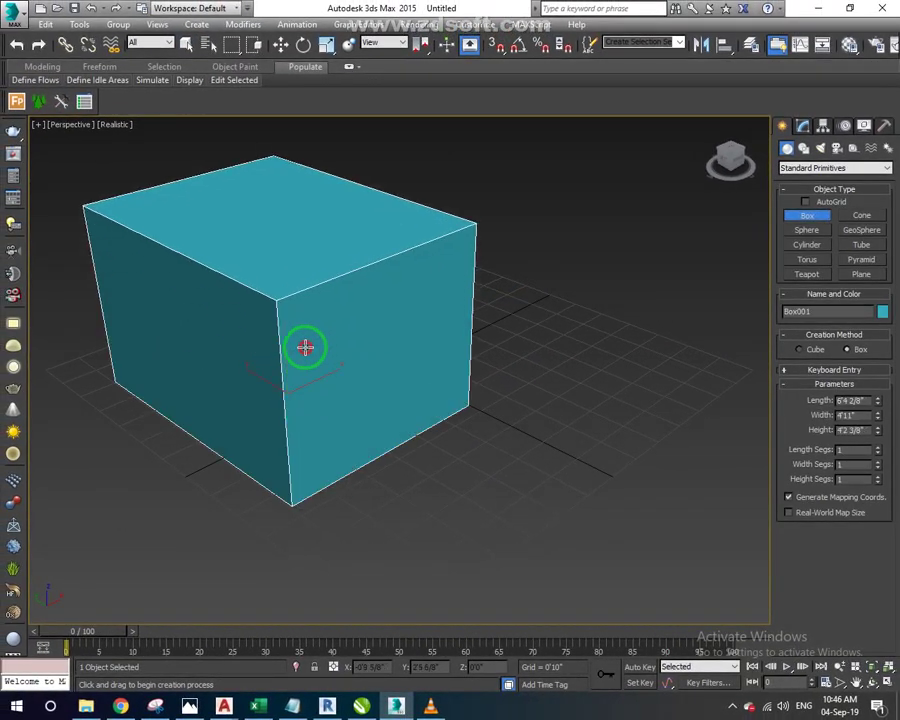
{"action": "middle_click_drag", "start_coordinate": [401, 381], "coordinate": [762, 392], "text": "alt"}
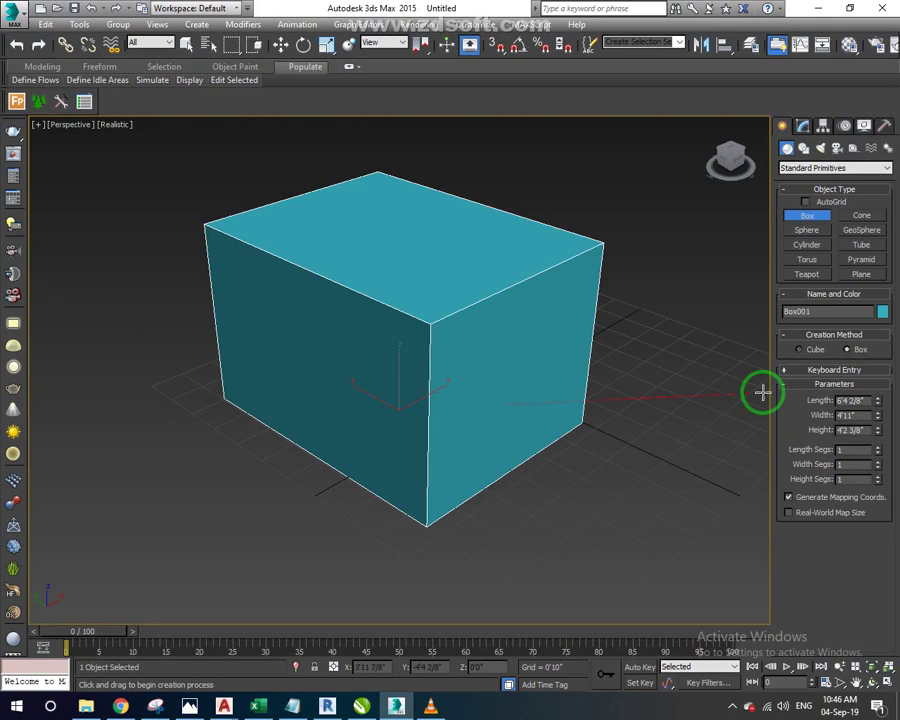
In the Modify panel, set the box's Length, Width and Height to 9' each
{"action": "left_click", "coordinate": [803, 125]}
{"action": "left_click", "coordinate": [803, 126]}
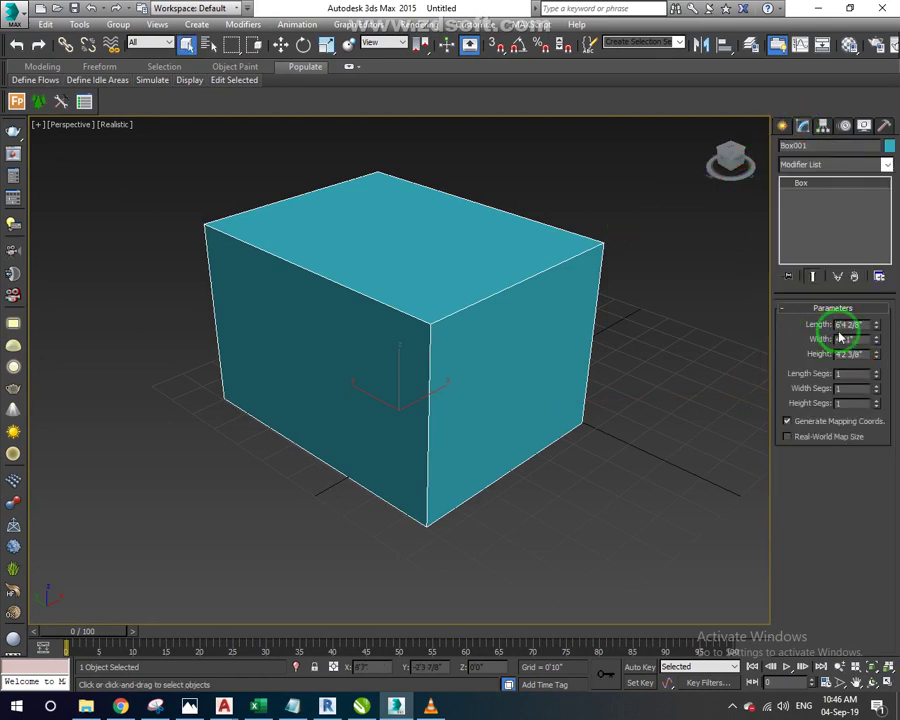
{"action": "left_click", "coordinate": [838, 366]}
{"action": "left_click_drag", "start_coordinate": [862, 327], "coordinate": [790, 324]}
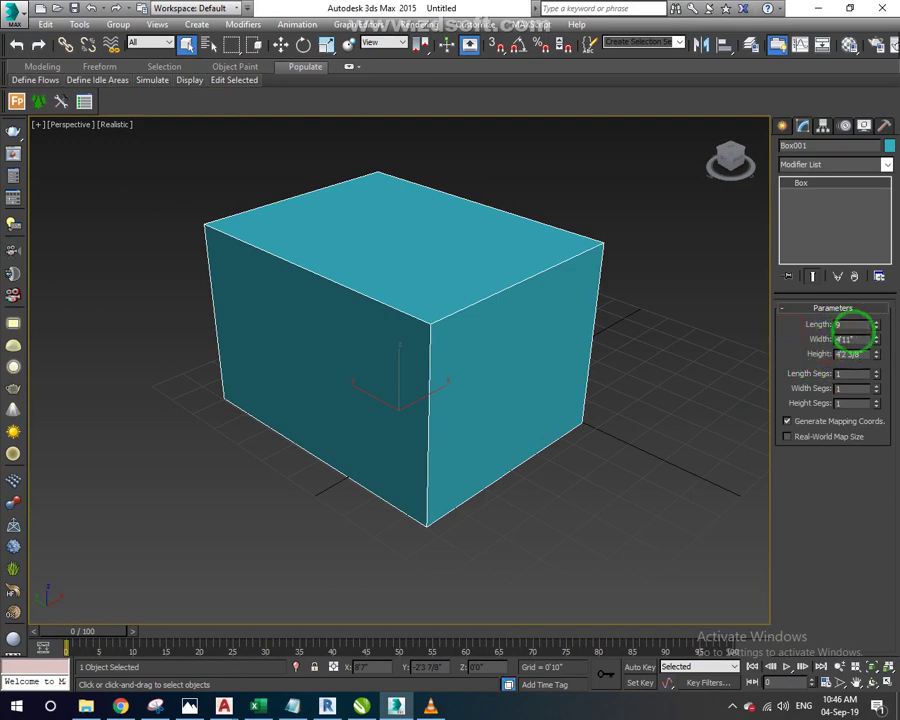
{"action": "type", "text": "8"}
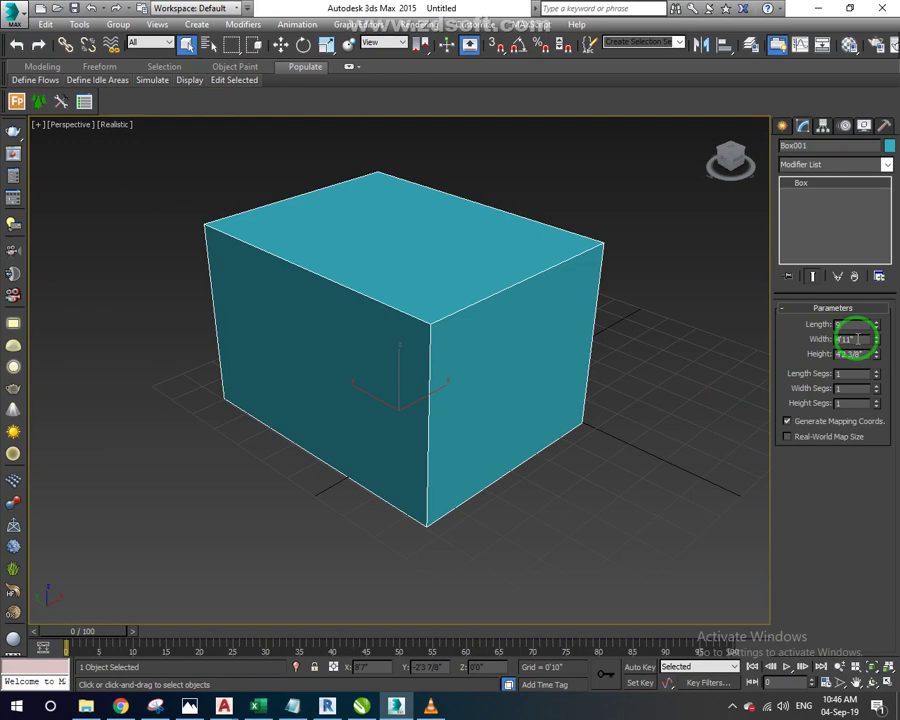
{"action": "left_click", "coordinate": [862, 339]}
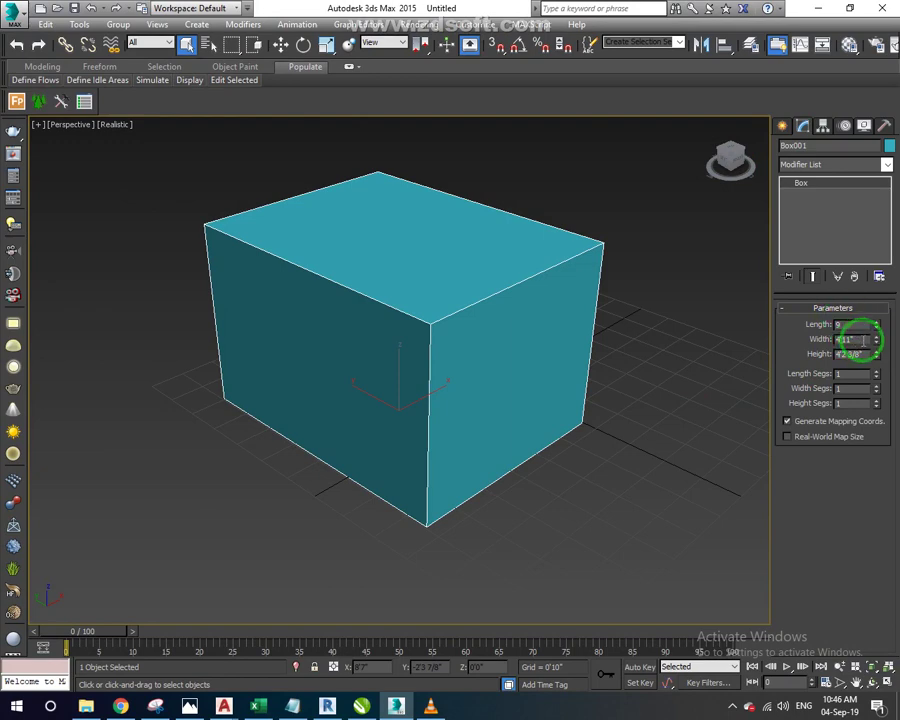
{"action": "left_click", "coordinate": [848, 324]}
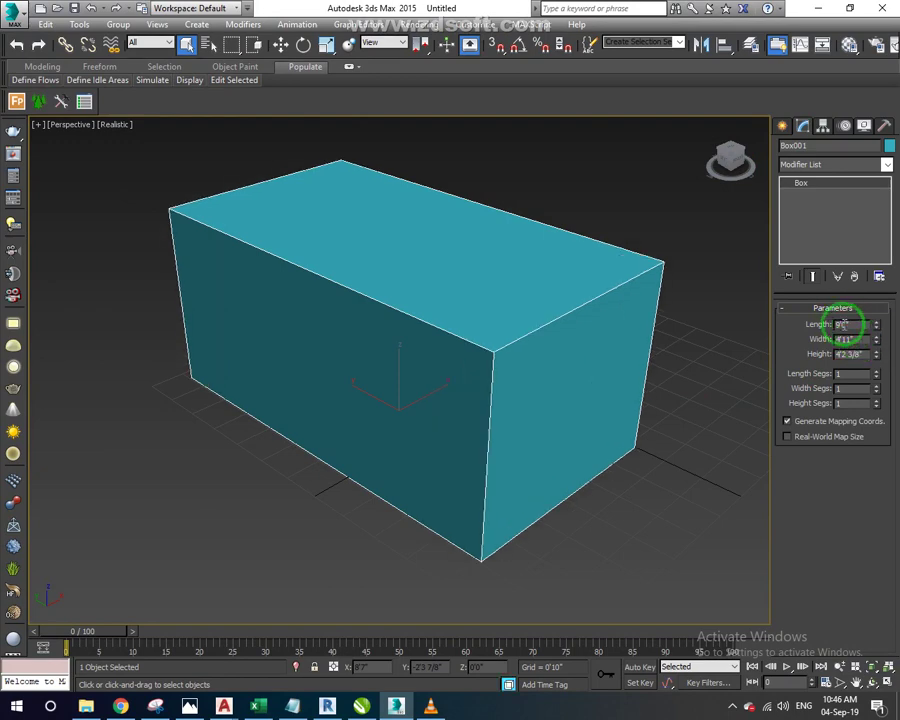
{"action": "double_click", "coordinate": [855, 339]}
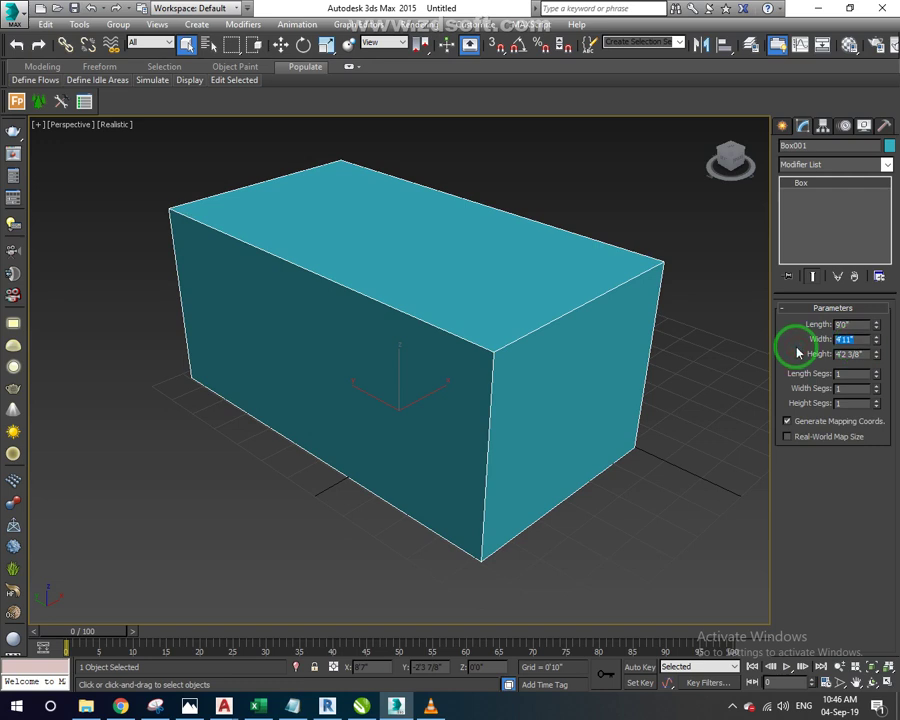
{"action": "type", "text": "9'0"}
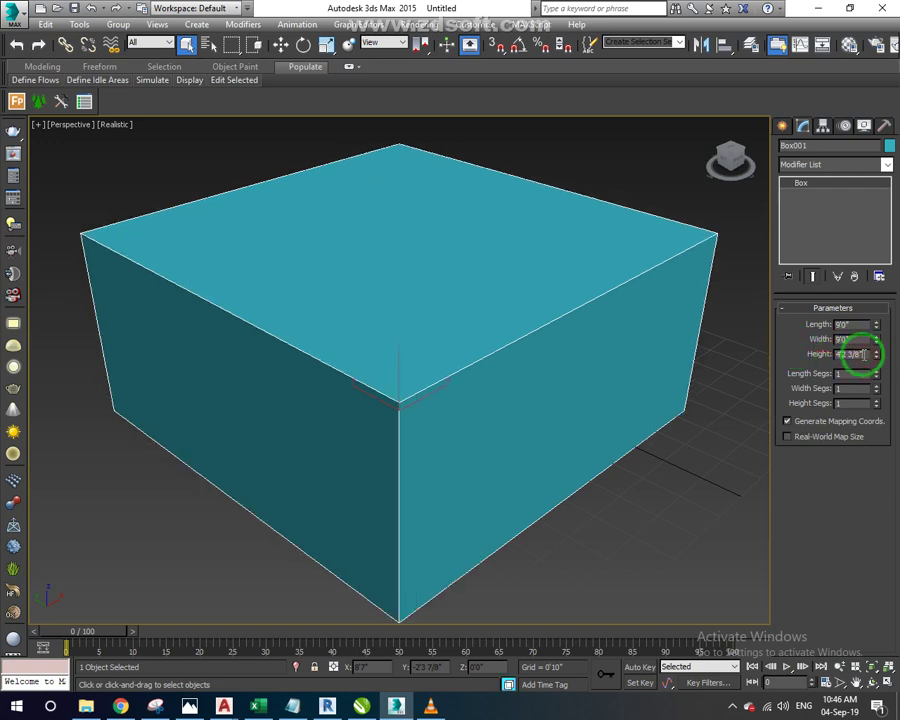
{"action": "key", "text": "Return"}
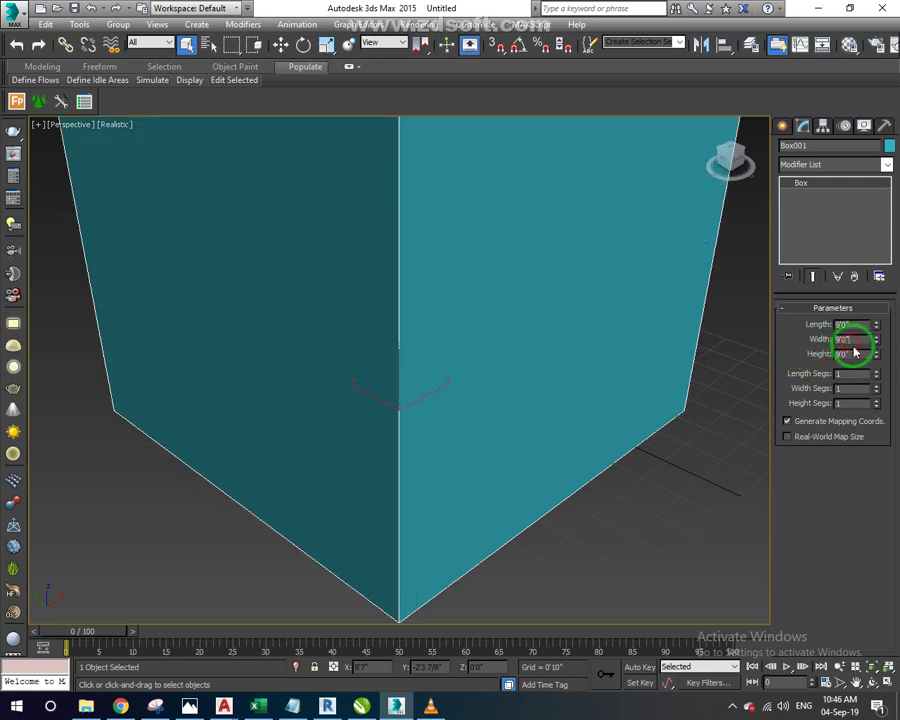
{"action": "scroll", "coordinate": [530, 374], "scroll_direction": "down", "scroll_amount": 4}
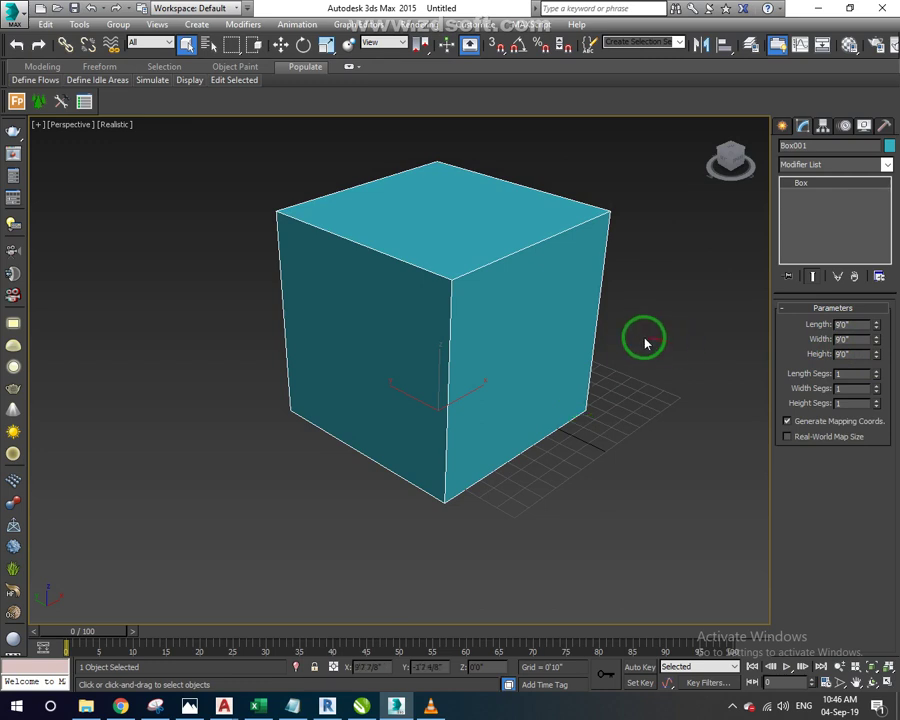
Pan to recentre the cube and bring up the application menu
{"action": "middle_click_drag", "start_coordinate": [642, 340], "coordinate": [622, 340]}
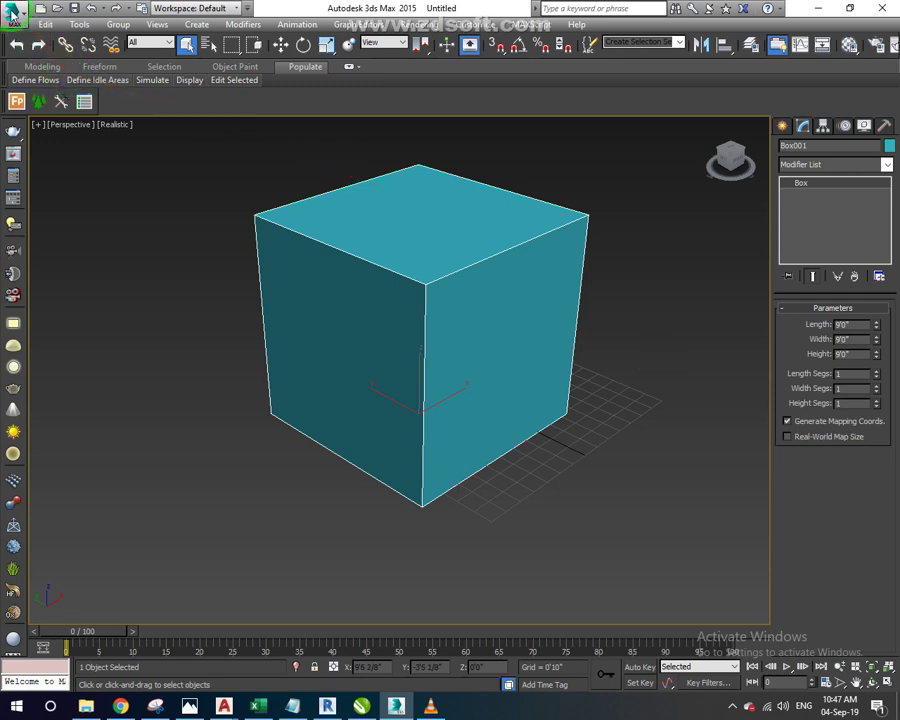
{"action": "left_click", "coordinate": [41, 39]}
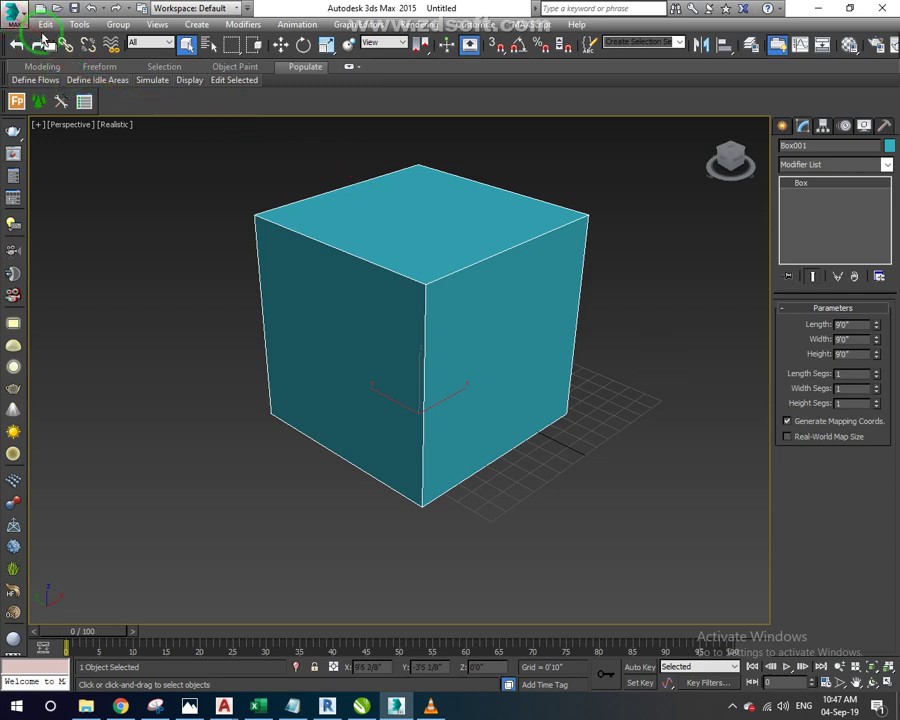
{"action": "left_click", "coordinate": [15, 18]}
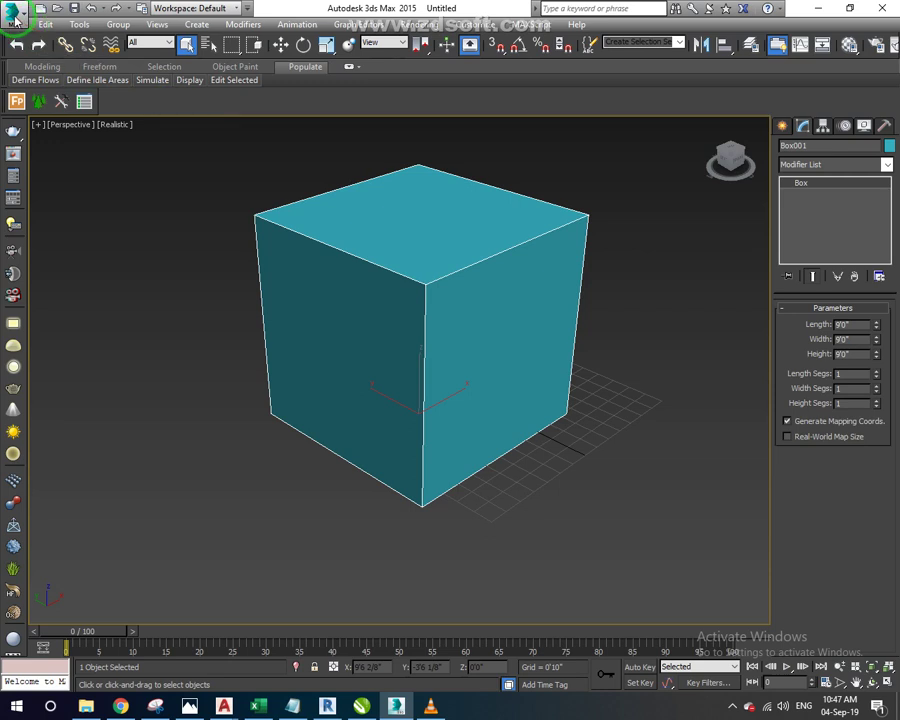
{"action": "left_click", "coordinate": [15, 18]}
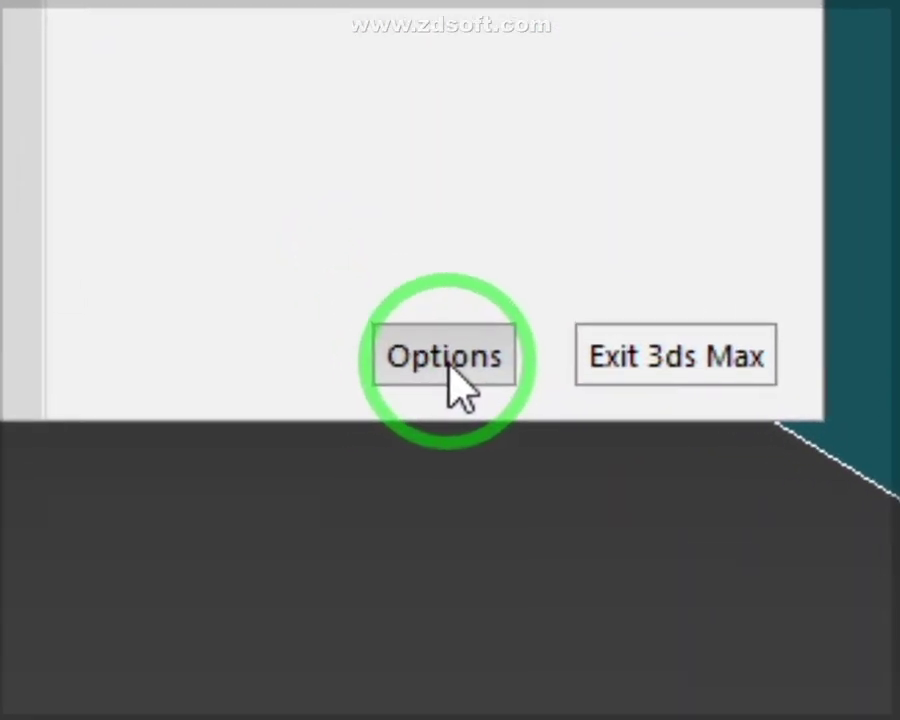
Open Preference Settings and go to the Files tab
{"action": "left_click", "coordinate": [449, 370]}
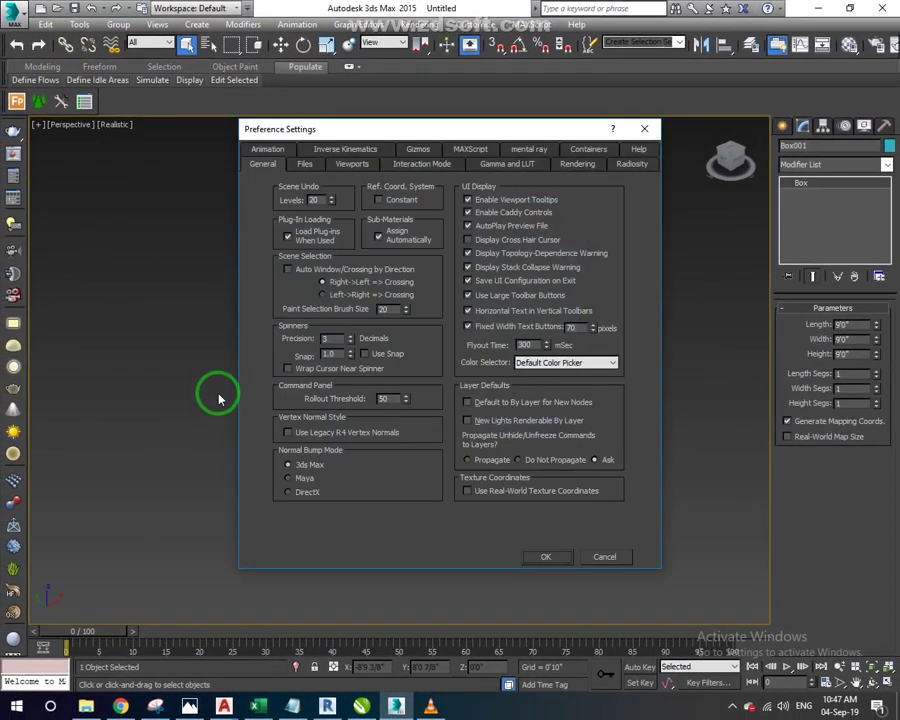
{"action": "left_click_drag", "start_coordinate": [264, 133], "coordinate": [280, 143]}
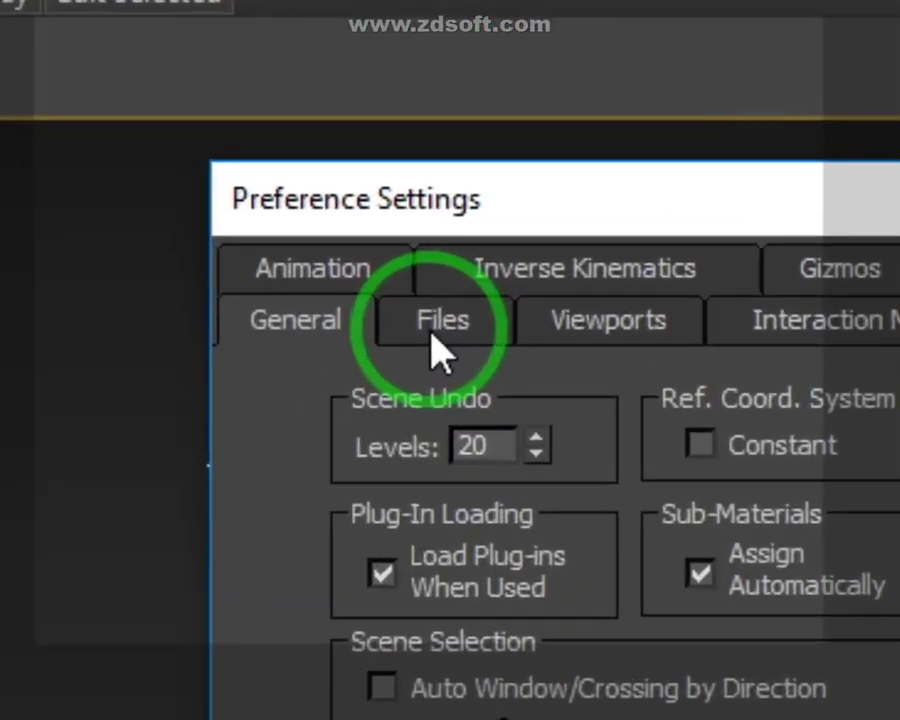
{"action": "left_click", "coordinate": [320, 176]}
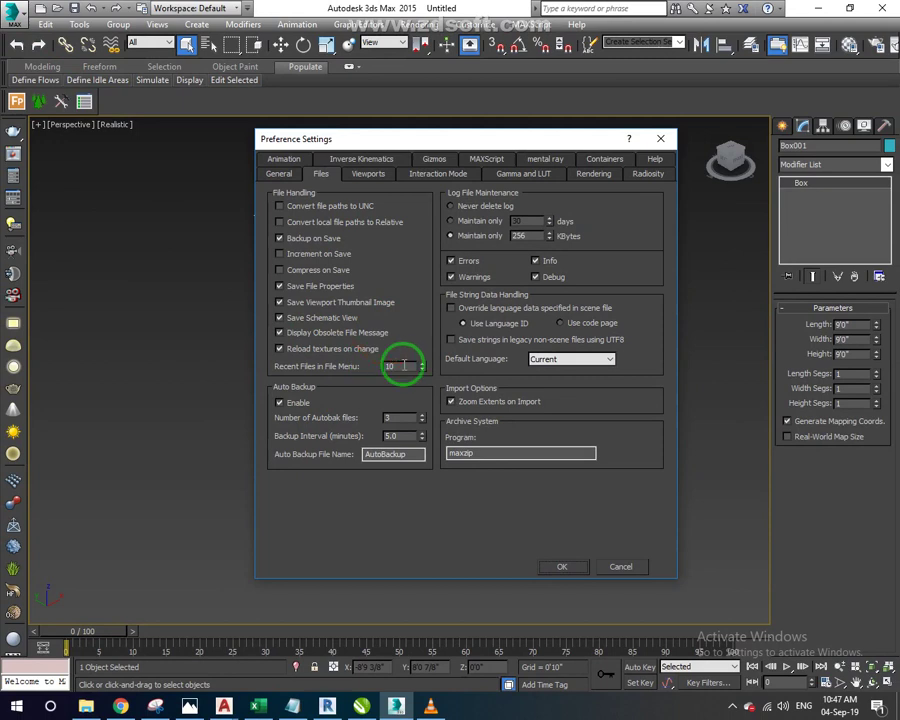
Set Recent Files to 5, keep 3 Autobak files, and set Backup Interval to 1 minute
{"action": "double_click", "coordinate": [395, 366]}
{"action": "type", "text": "5"}
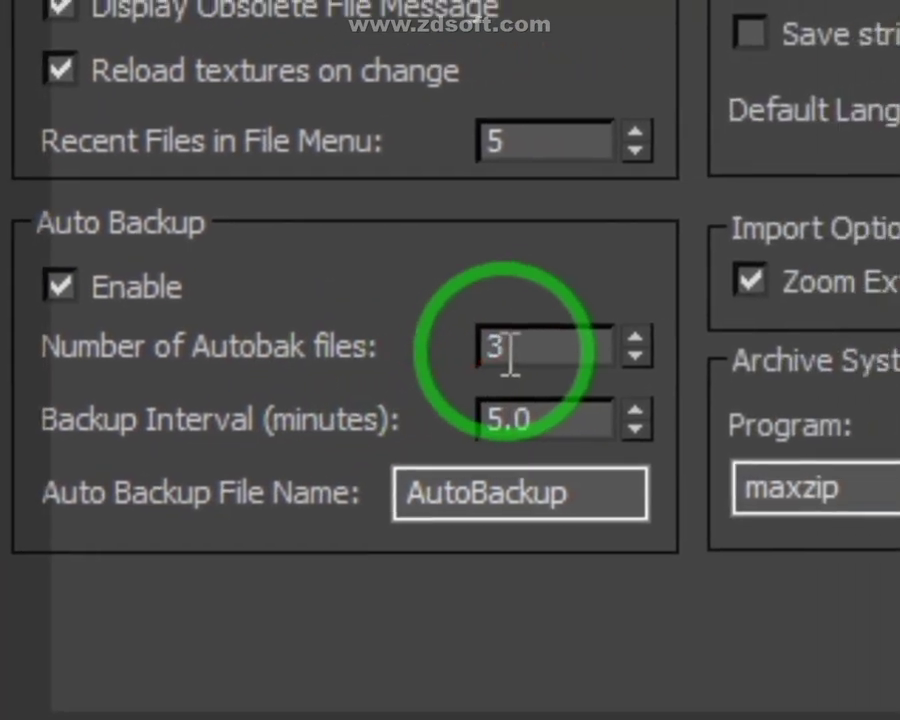
{"action": "left_click", "coordinate": [462, 365]}
{"action": "double_click", "coordinate": [455, 356]}
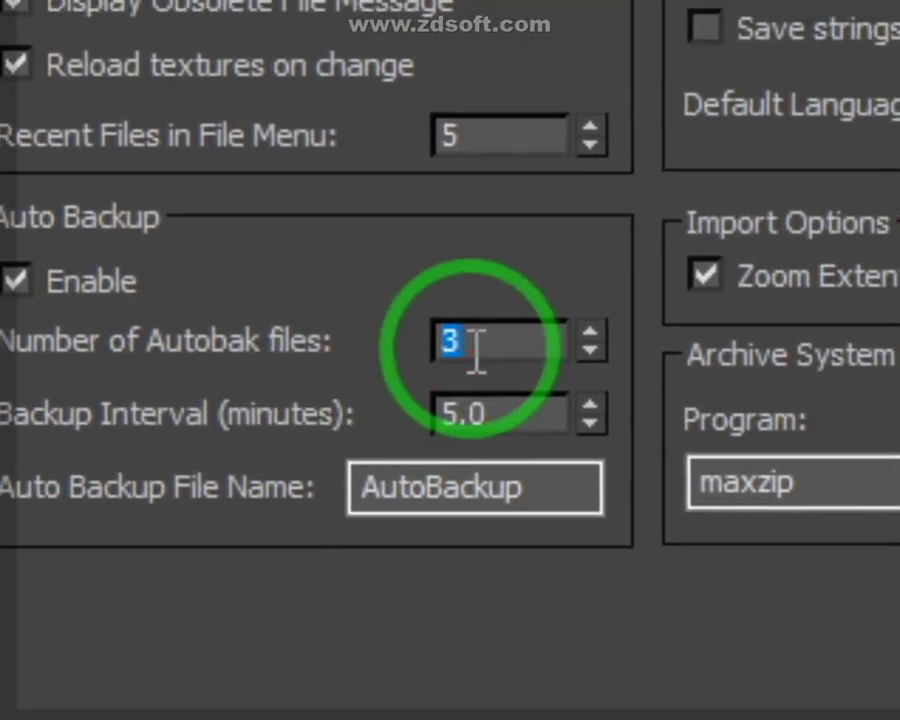
{"action": "left_click", "coordinate": [476, 352]}
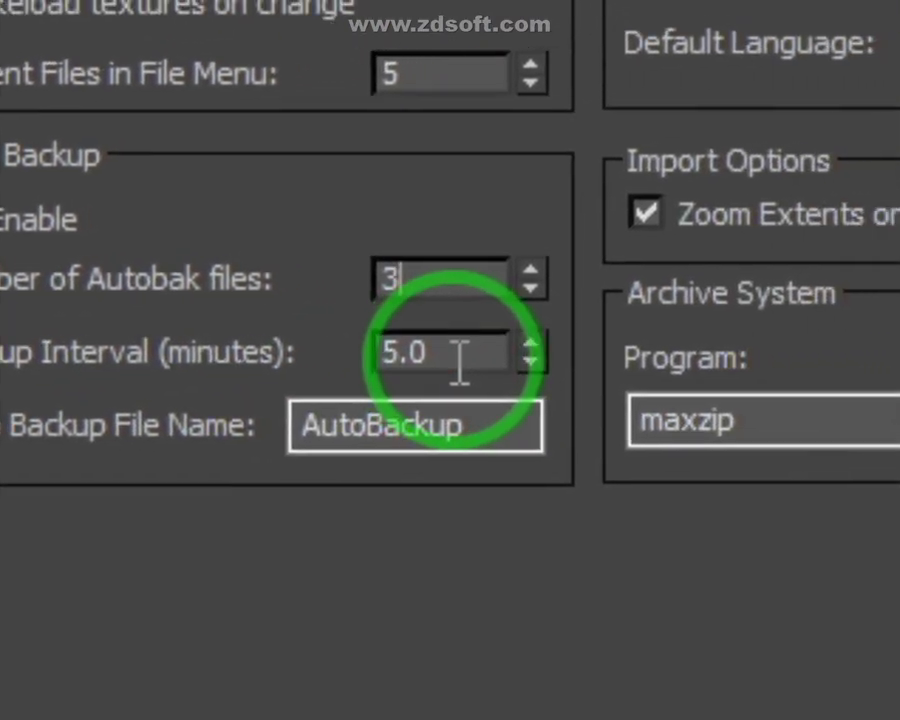
{"action": "double_click", "coordinate": [459, 356]}
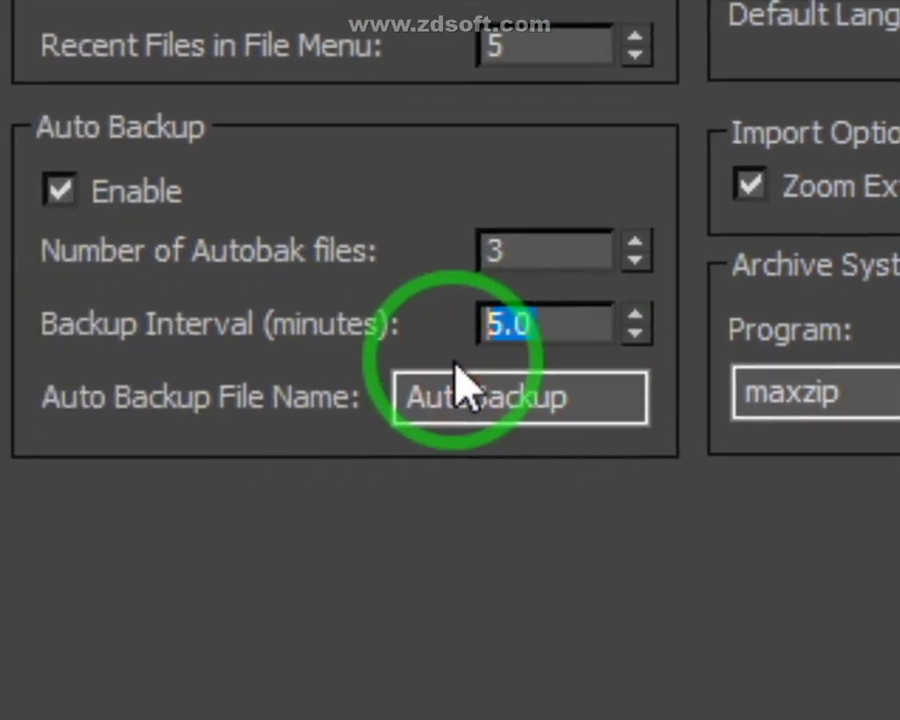
{"action": "type", "text": "1"}
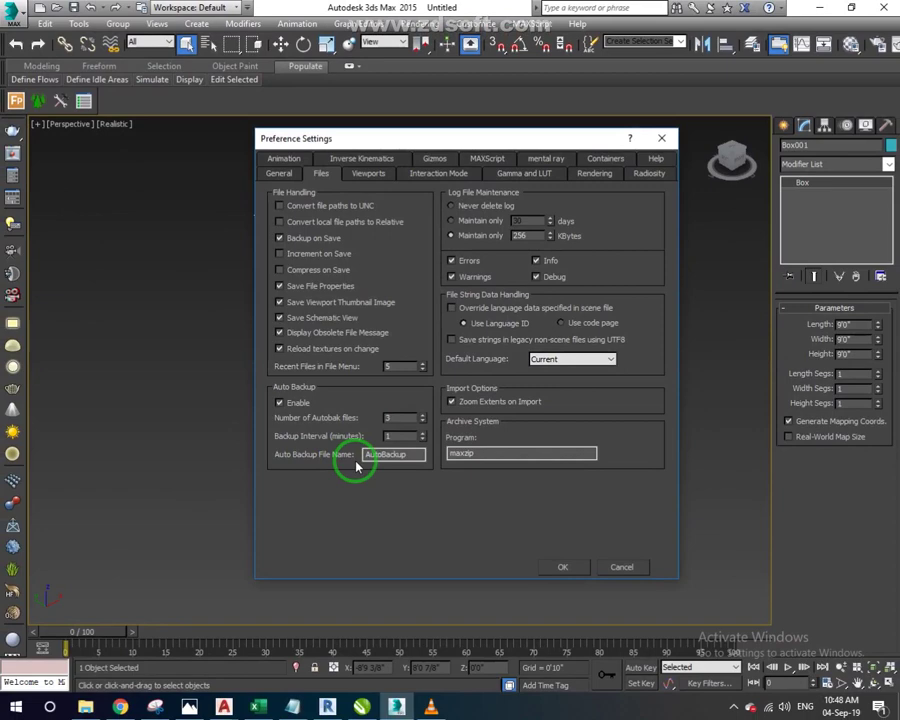
{"action": "left_click", "coordinate": [405, 456]}
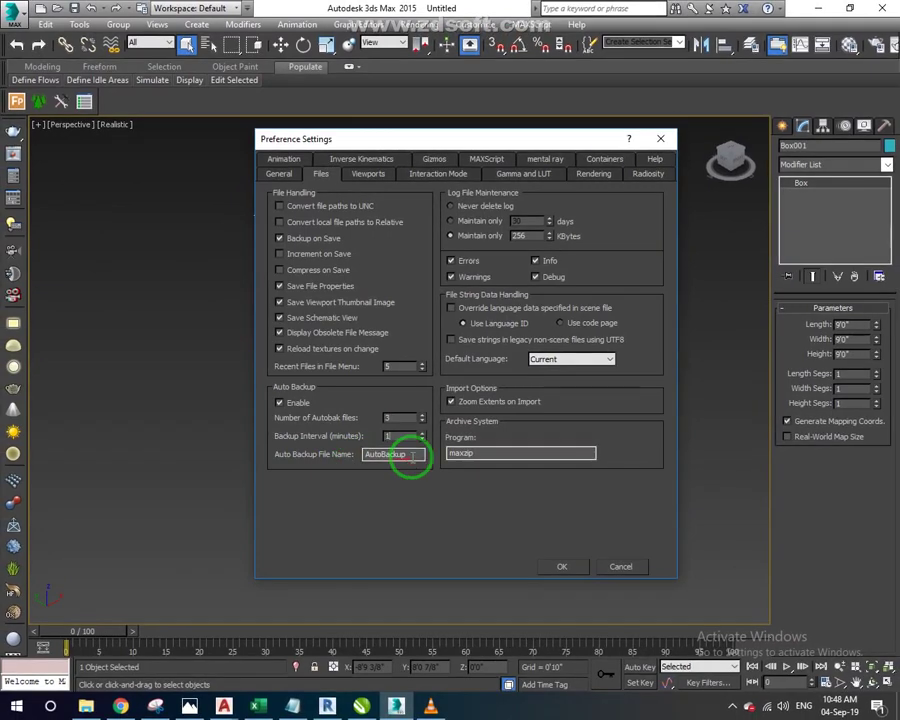